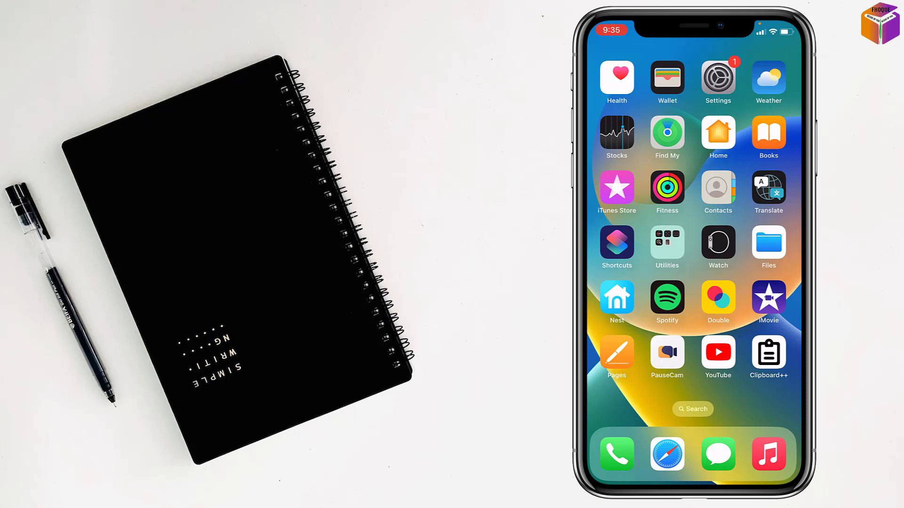
# Step: Switch Mobile Data on and open the Mobile Data Network page with its APN and MMS settings
pyautogui.click(718, 78)
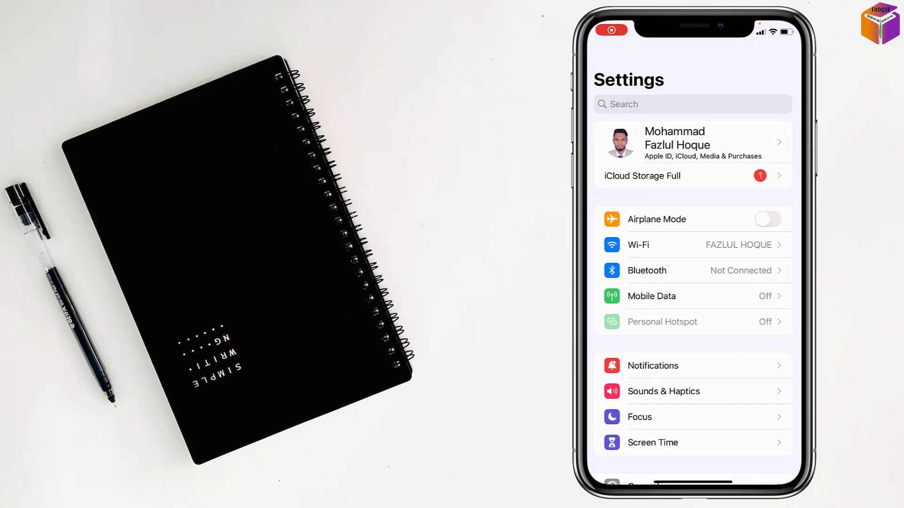
pyautogui.click(651, 296)
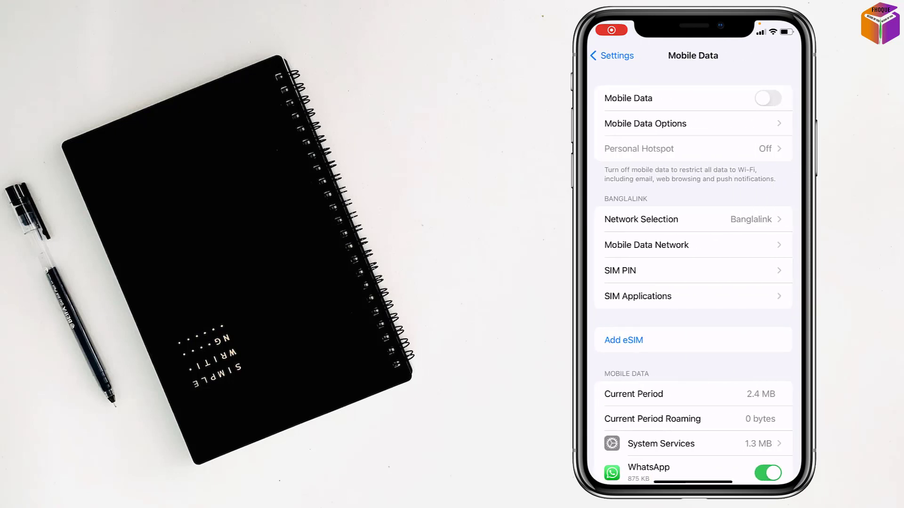
pyautogui.click(767, 98)
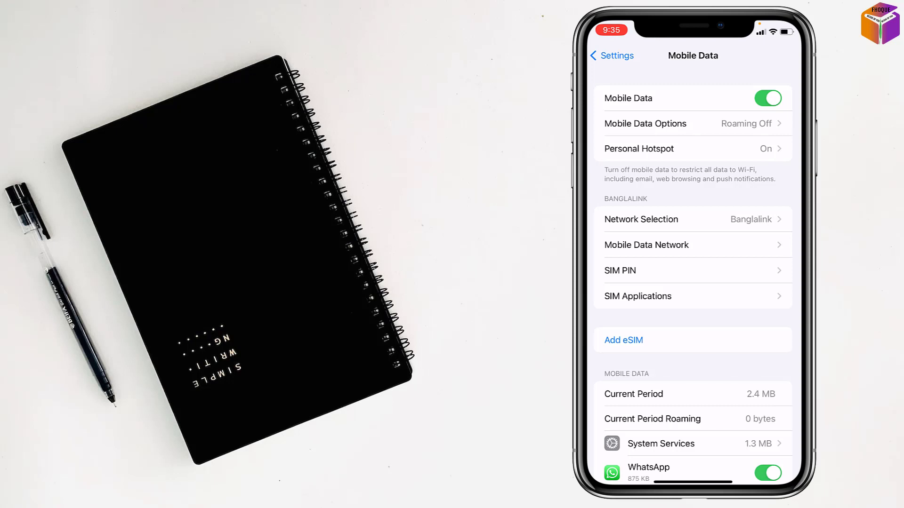
pyautogui.scroll(-1, 693, 283)
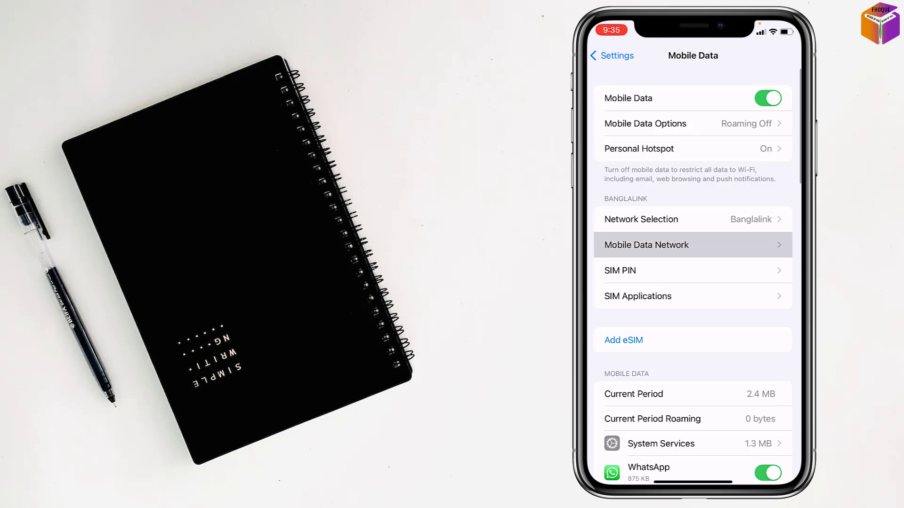
pyautogui.click(646, 244)
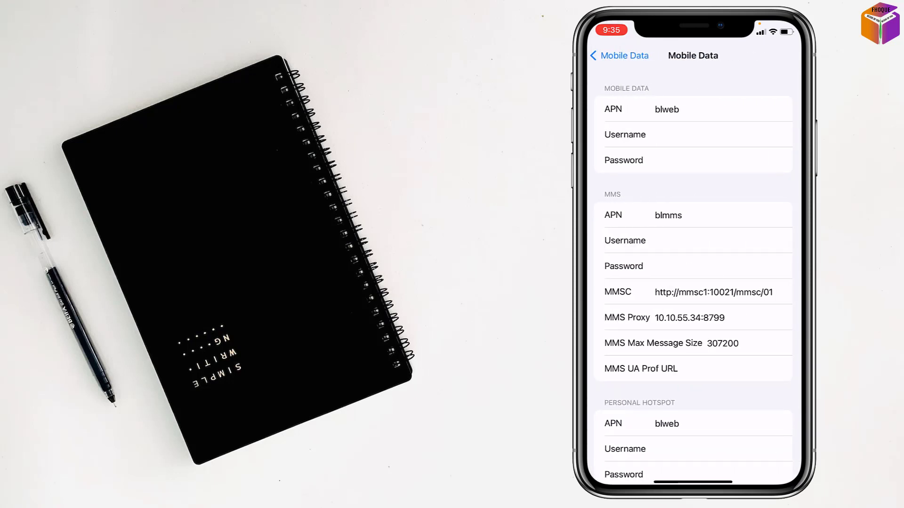
pyautogui.scroll(-3, 693, 283)
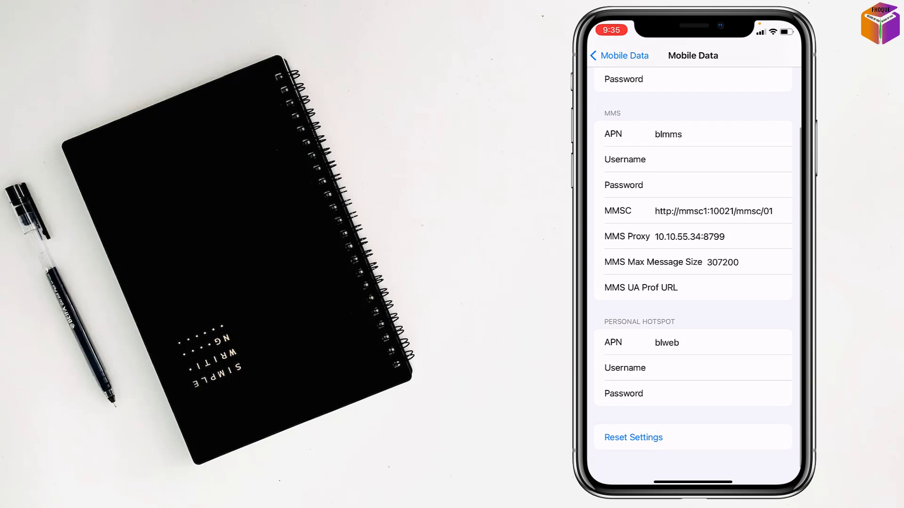
# Step: Choose Reset Settings on the Mobile Data Network page to bring up the reset confirmation
pyautogui.click(634, 437)
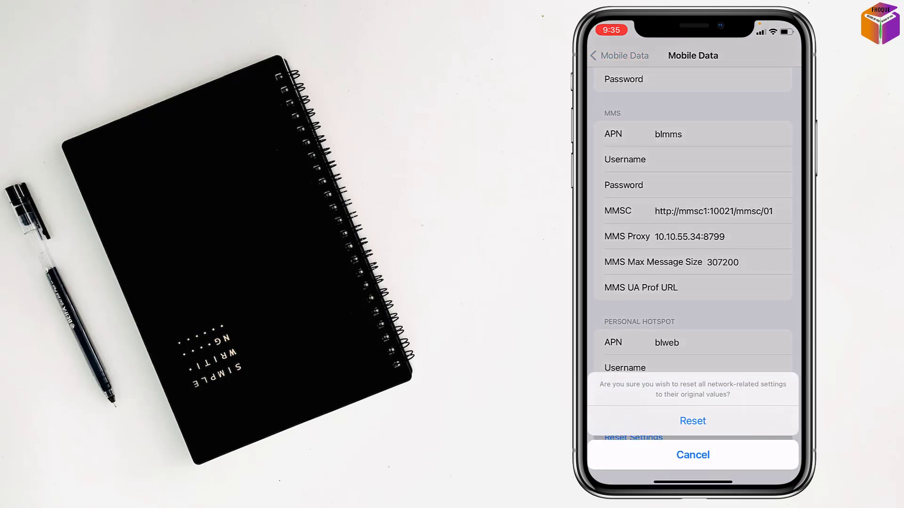